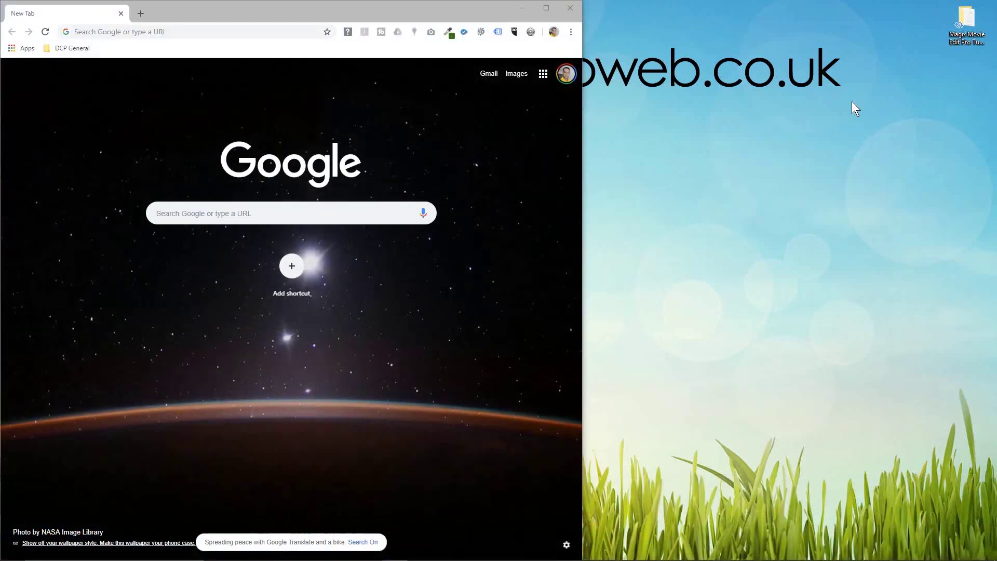
# Load the Pixabay Poppy Field Red video page from the pasted URL.
pyautogui.click(161, 32)
pyautogui.write('https://pixabay.com/videos/poppy-field-poppy-field-red-flower-16453/')
pyautogui.press('Return')
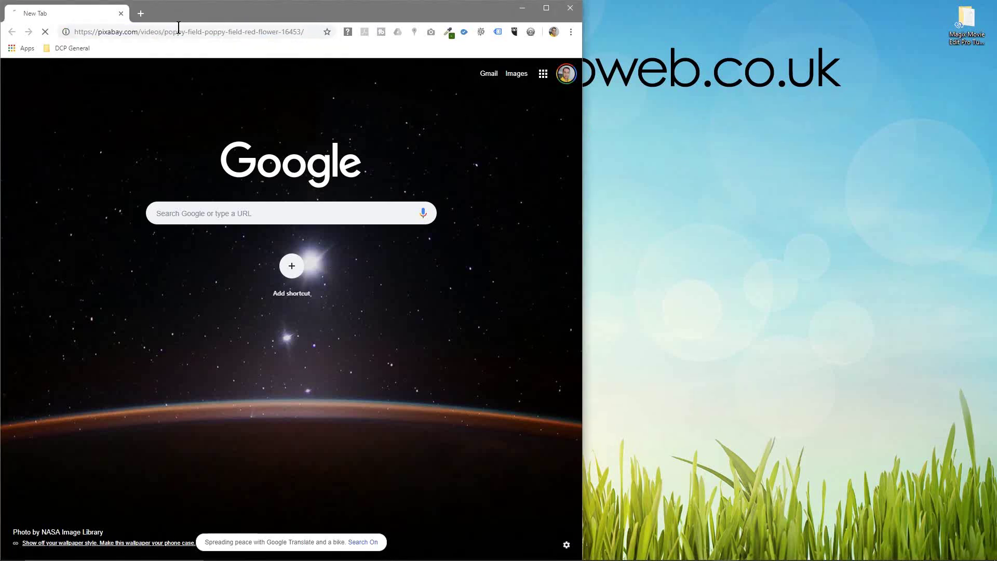
# Download the 1920×1080 MP4 and move it into the desktop folder.
pyautogui.click(486, 270)
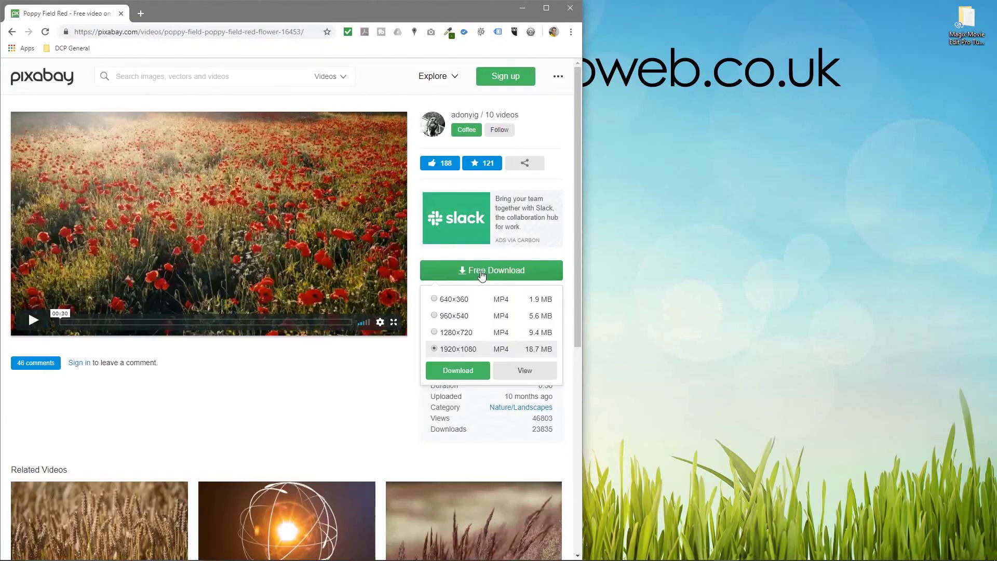
pyautogui.click(466, 372)
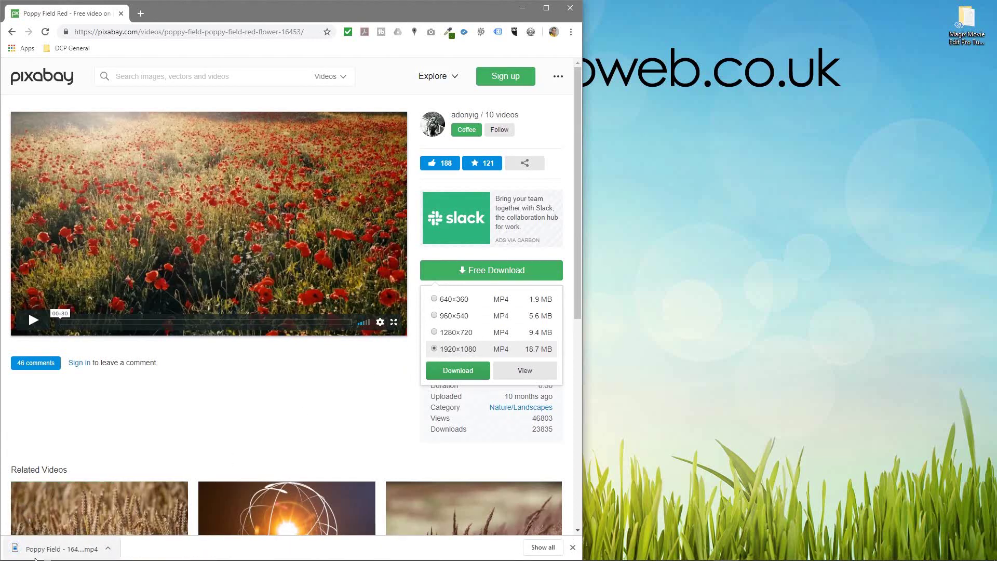
pyautogui.moveTo(62, 548); pyautogui.dragTo(966, 26)
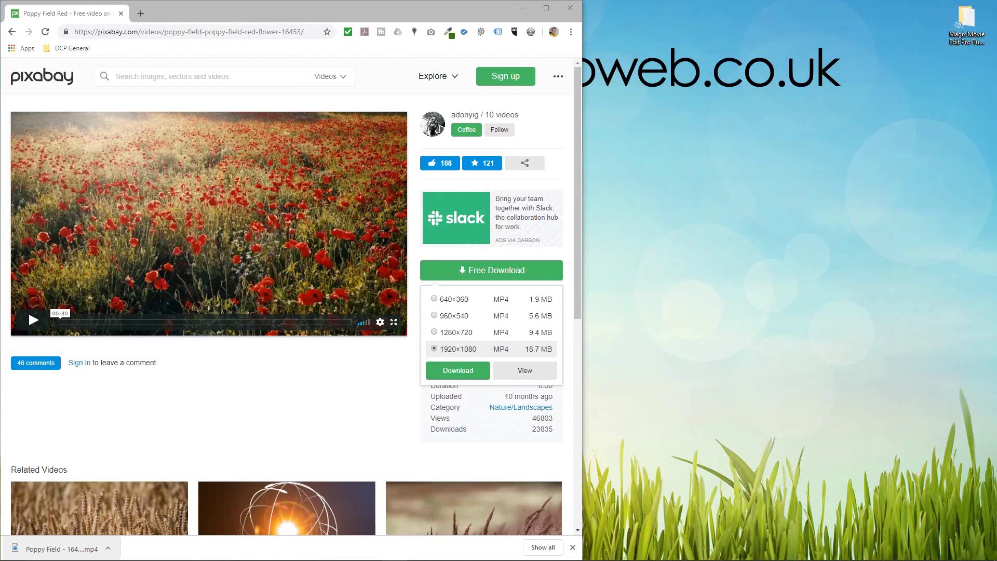
# Open the YouTube Audio Library music page from the pasted address.
pyautogui.click(252, 31)
pyautogui.write('https://www.youtube.com/audiolibrary/music')
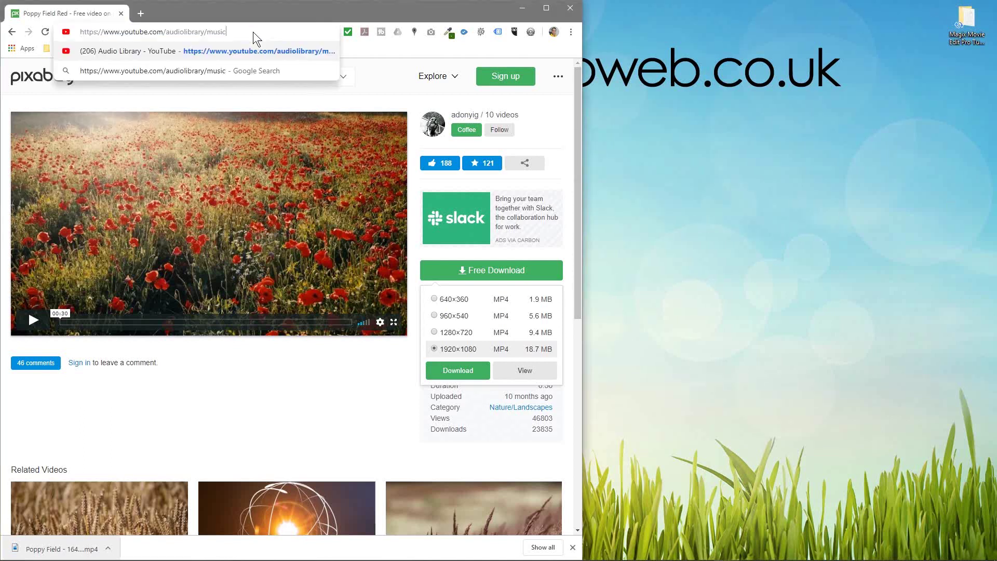
pyautogui.press('Return')
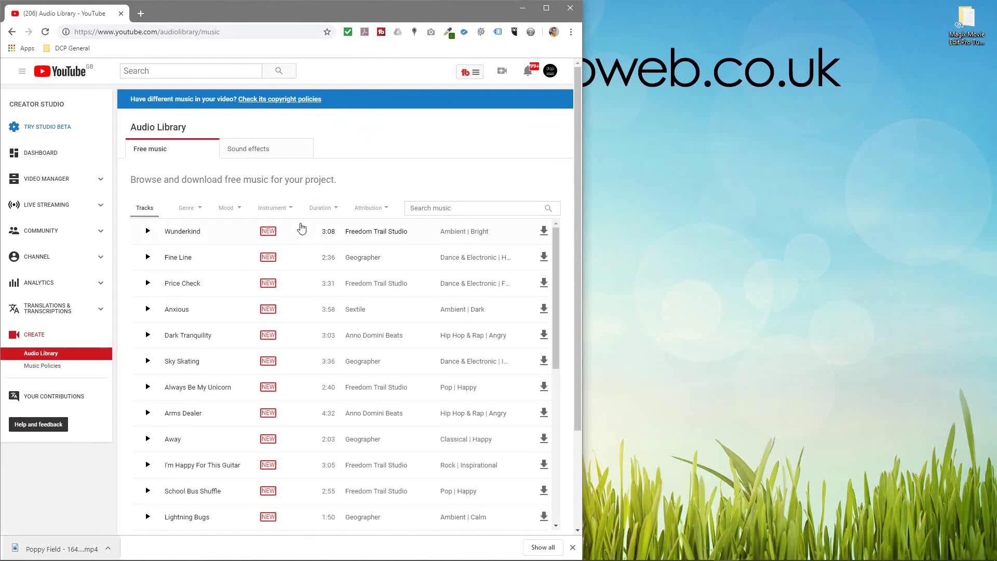
pyautogui.scroll(-1, 262, 384)
pyautogui.scroll(-5, 262, 395)
pyautogui.scroll(6, 262, 394)
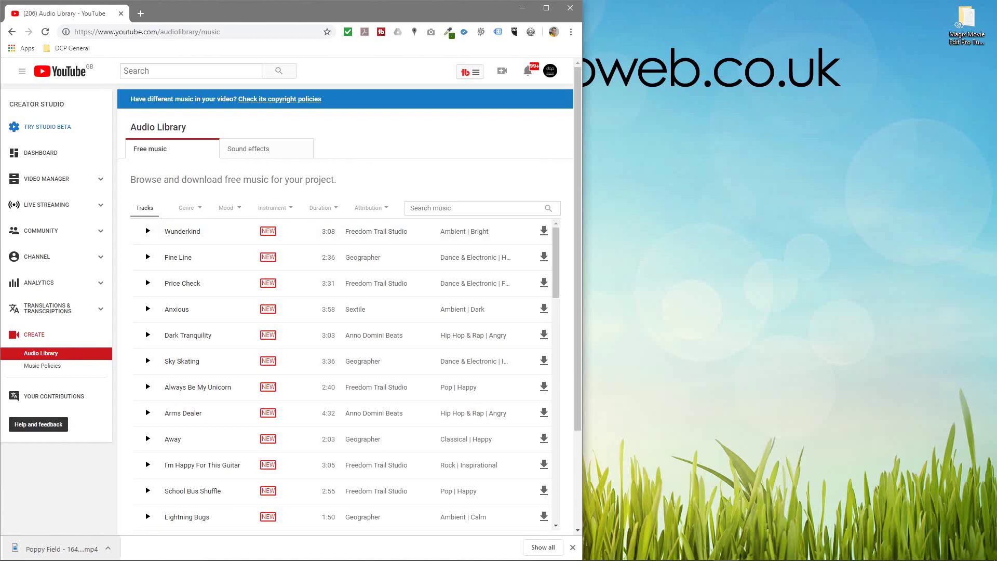
# Search for Sunshine Samba, download the MP3 and drop it into the desktop folder.
pyautogui.click(435, 208)
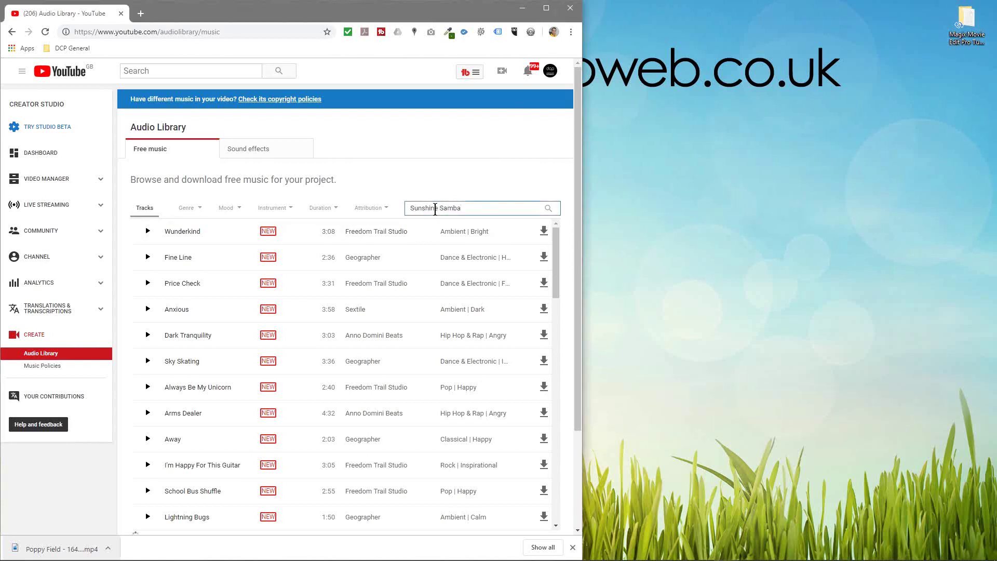
pyautogui.press('Return')
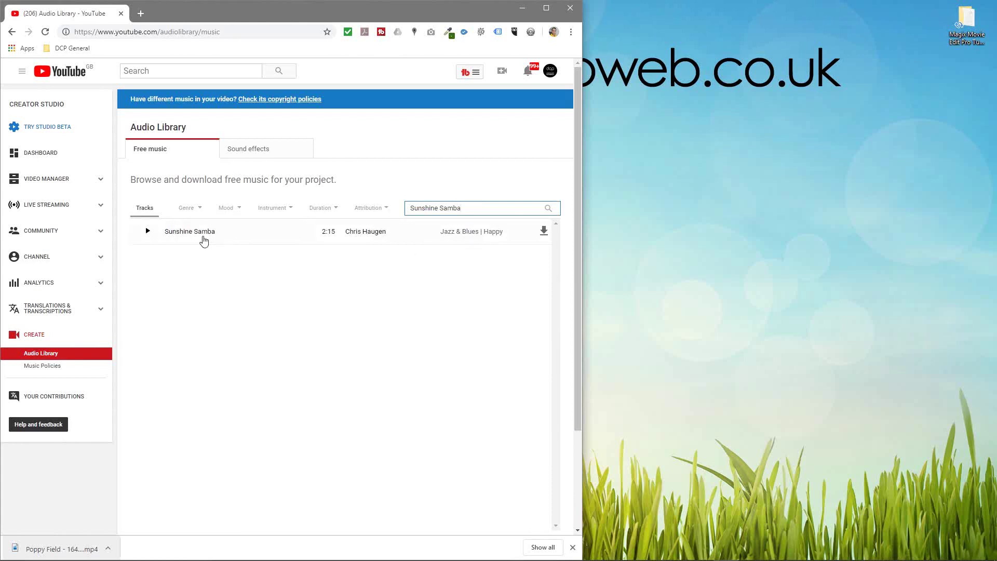
pyautogui.click(543, 232)
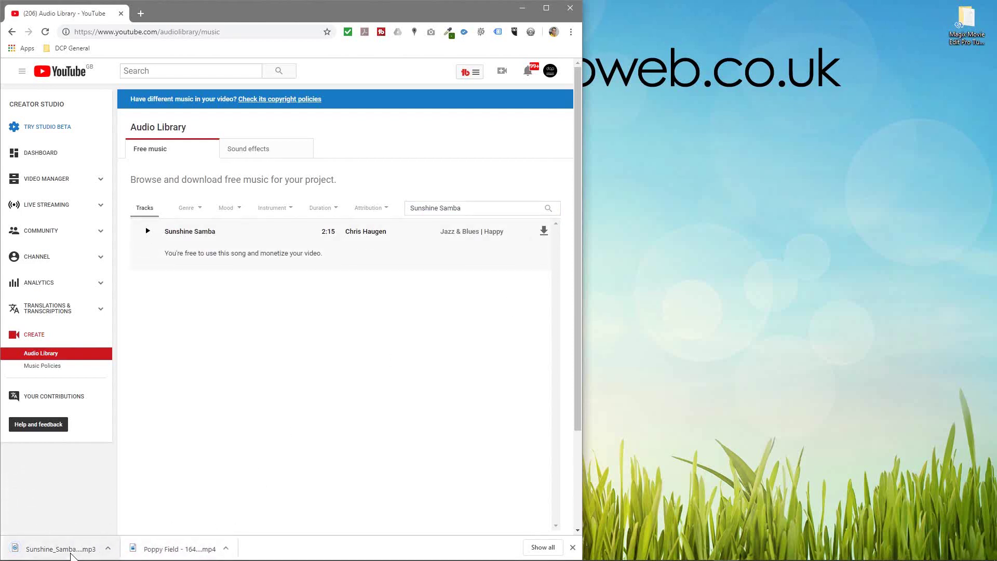
pyautogui.moveTo(78, 548); pyautogui.dragTo(963, 25)
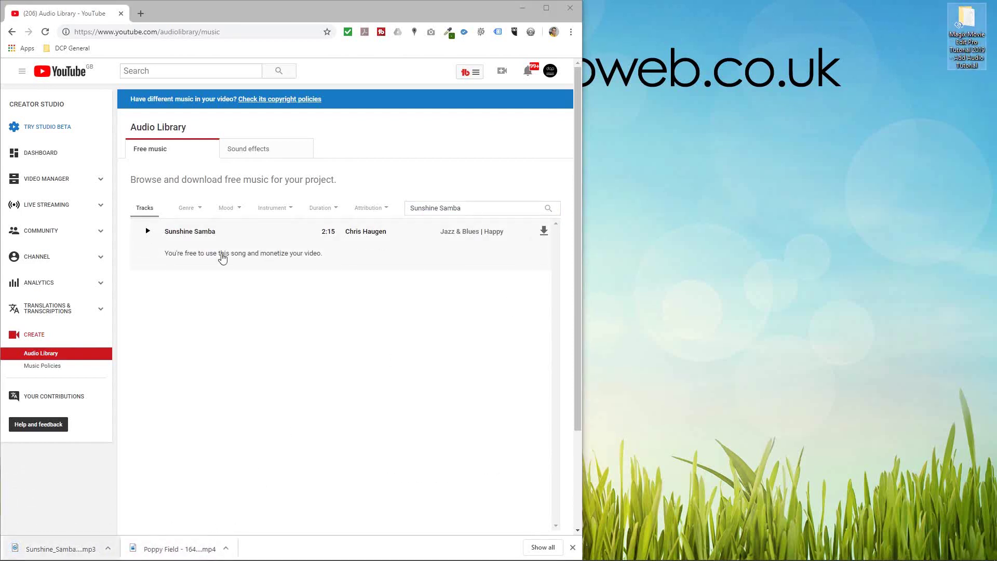
pyautogui.click(189, 208)
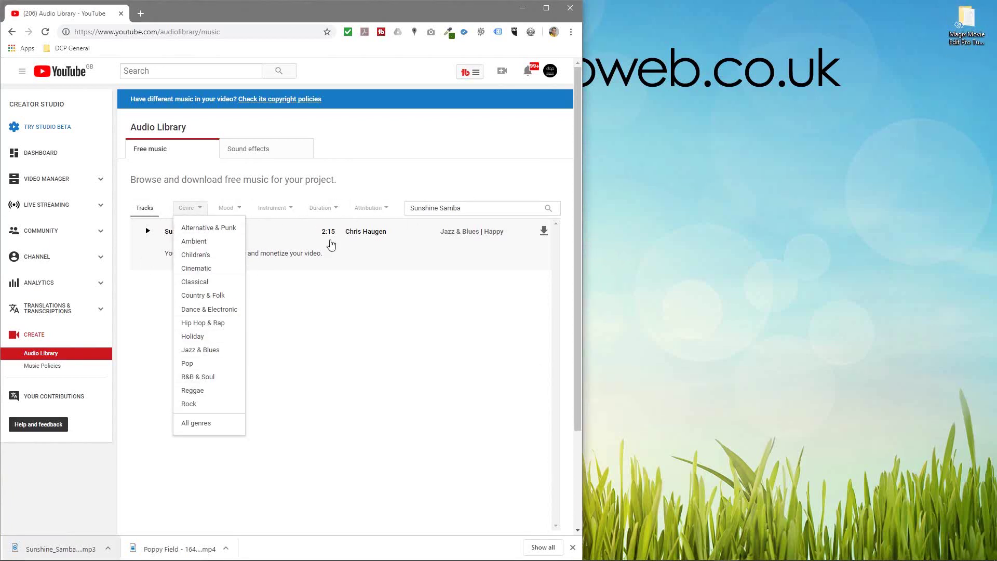
# Switch to the Sound effects list, then minimise the browser and open the Start menu.
pyautogui.click(267, 149)
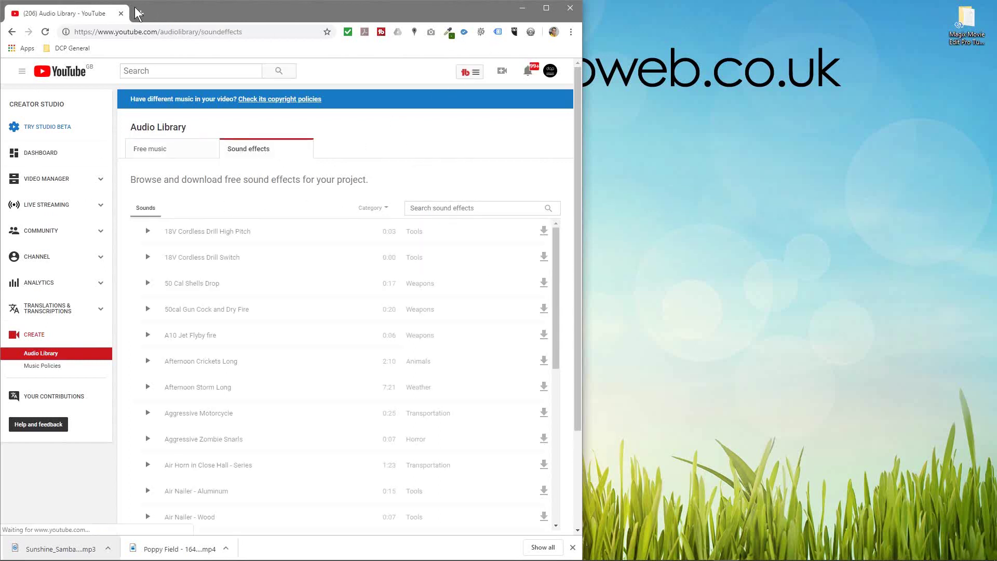
pyautogui.click(523, 8)
pyautogui.press('super')
# Launch Movie Edit Pro, create a project, and place Poppy Field on track 1 and Sunshine_Samba on track 2.
pyautogui.click(352, 260)
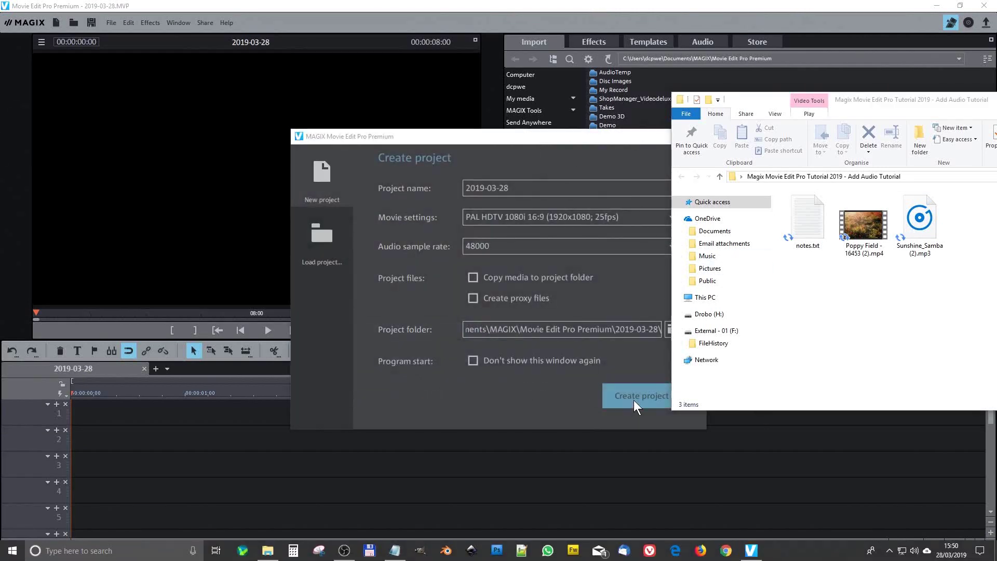
pyautogui.click(634, 400)
pyautogui.hotkey('alt', 'Tab')
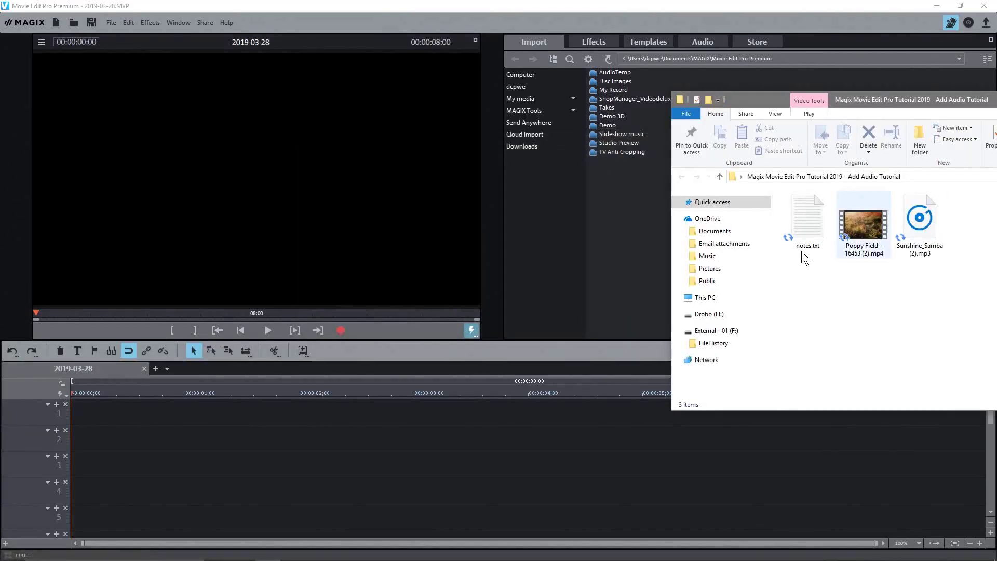
pyautogui.moveTo(856, 226); pyautogui.dragTo(117, 423)
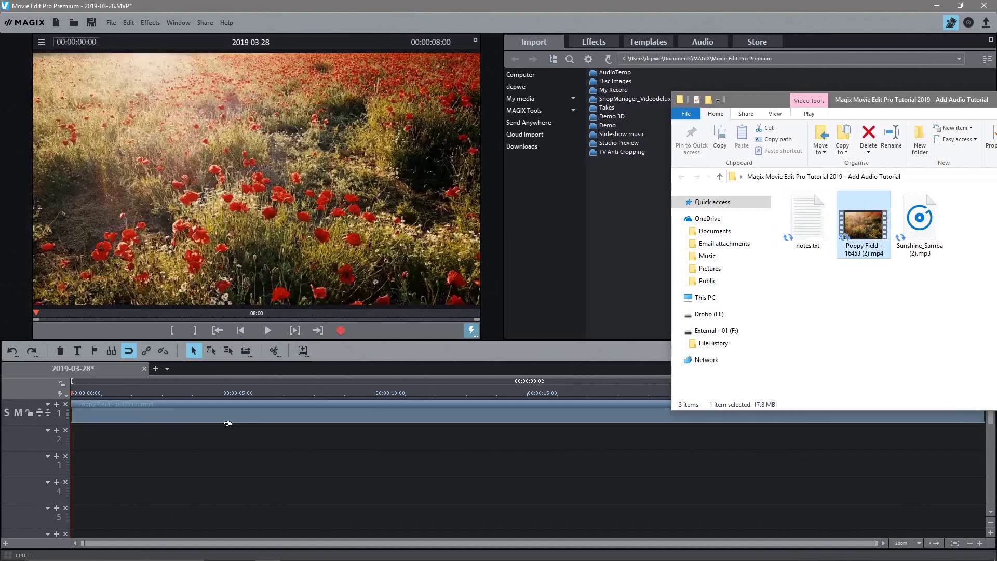
pyautogui.moveTo(919, 223); pyautogui.dragTo(117, 447)
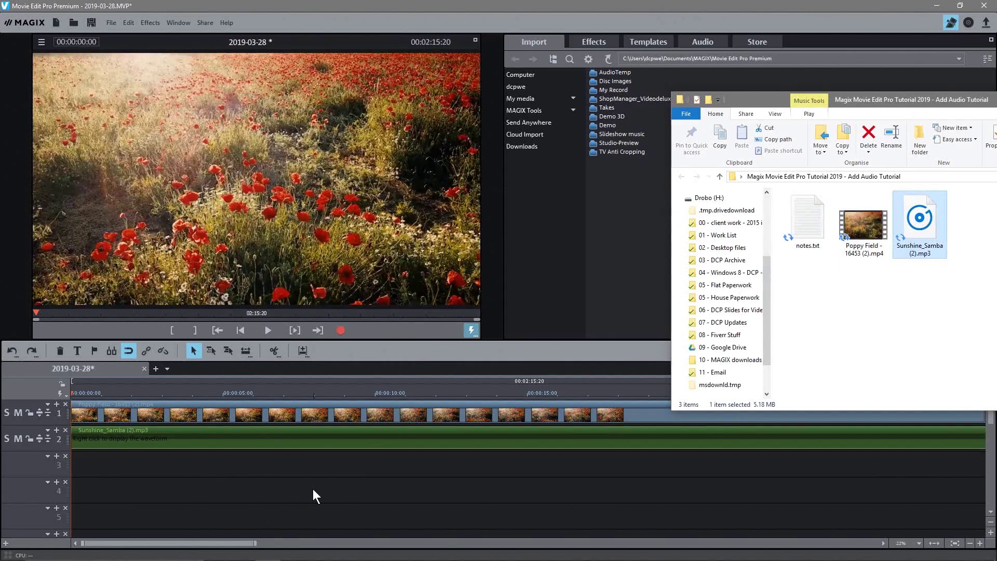
# Bring the editor forward and lower the Sunshine Samba clip's volume to -10.0 dB.
pyautogui.click(354, 487)
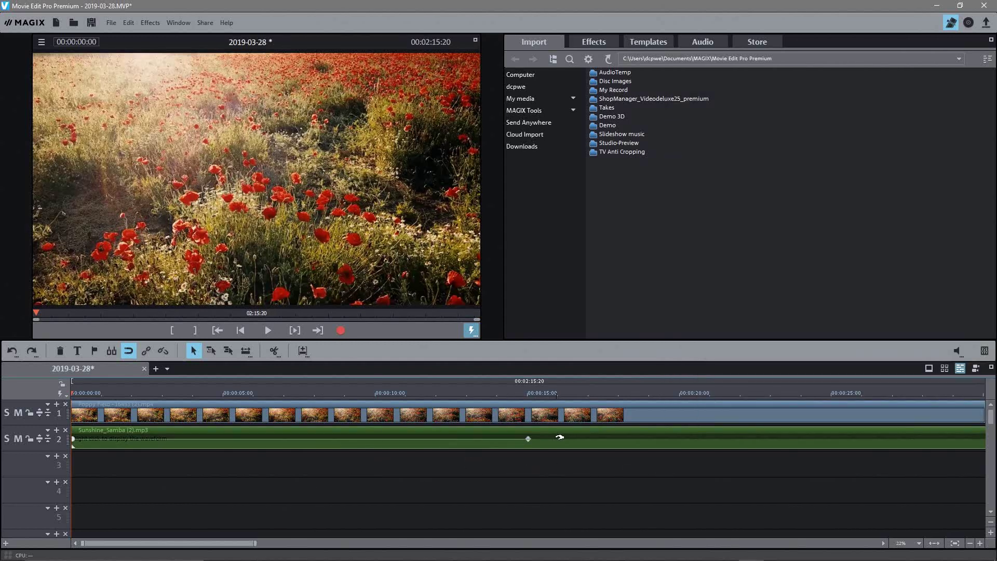
pyautogui.click(527, 439)
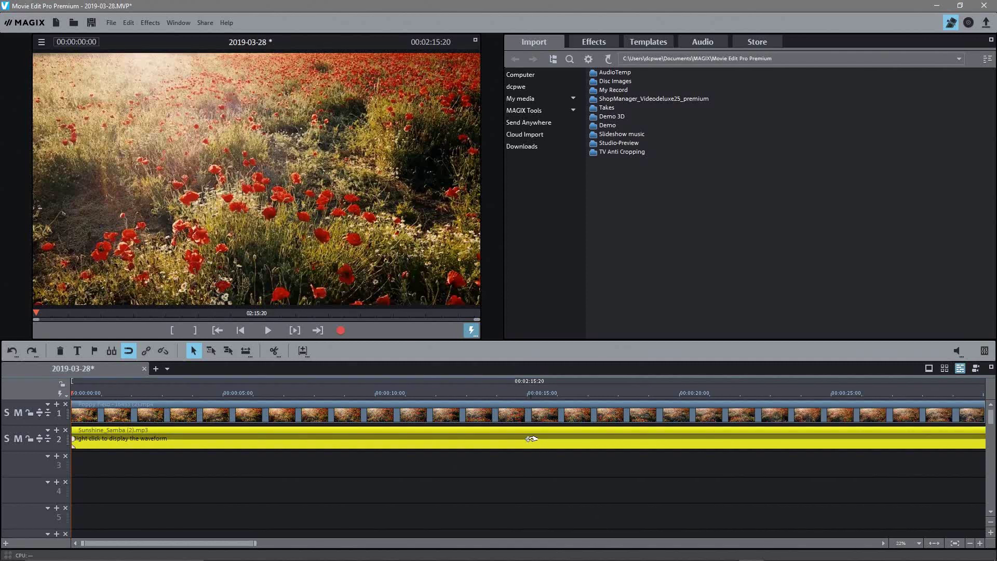
pyautogui.moveTo(528, 440); pyautogui.dragTo(527, 495)
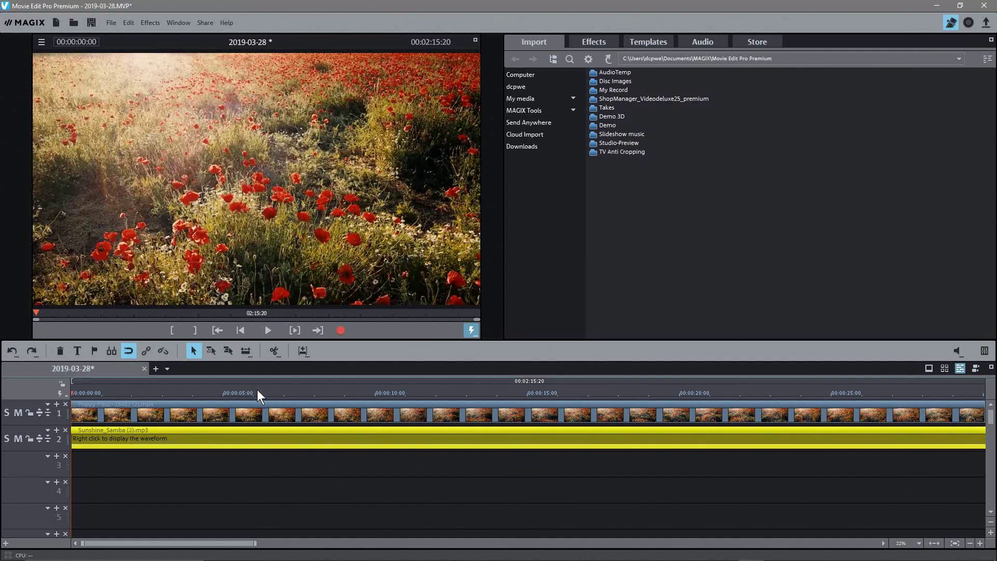
# Preview the project, then raise the Sunshine Samba clip's volume to -7.3.
pyautogui.click(269, 329)
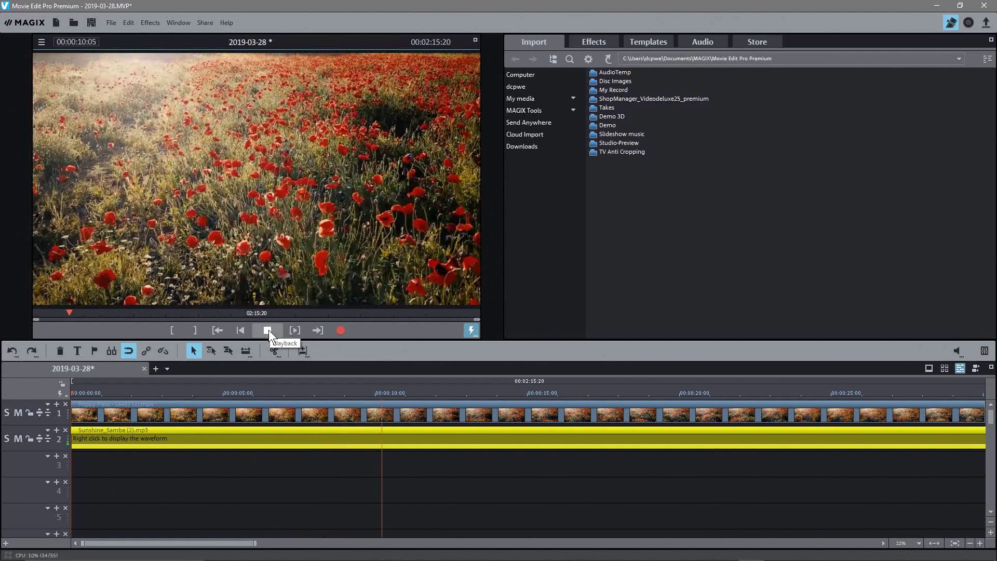
pyautogui.click(267, 330)
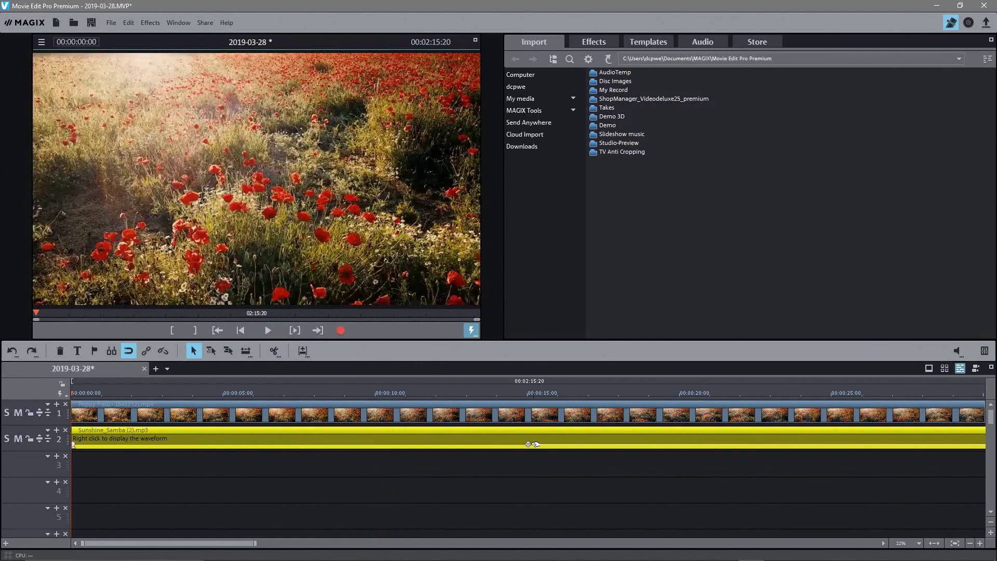
pyautogui.moveTo(527, 446)
pyautogui.mouseDown()
pyautogui.moveTo(527, 436)
pyautogui.moveTo(527, 465)
pyautogui.moveTo(527, 365)
pyautogui.moveTo(527, 426)
pyautogui.mouseUp()
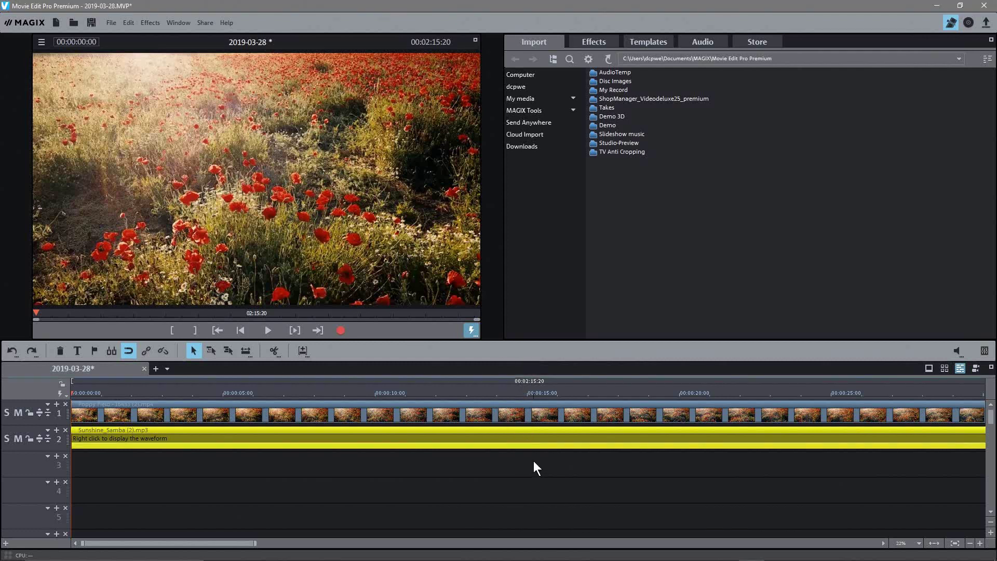
# Replay to check the new volume, then zoom the timeline out.
pyautogui.click(267, 331)
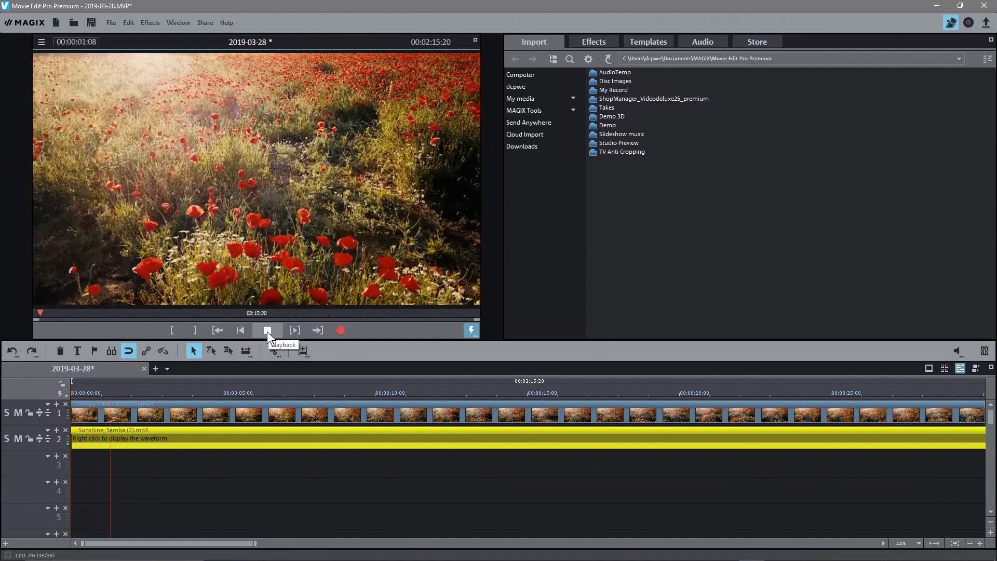
pyautogui.click(267, 331)
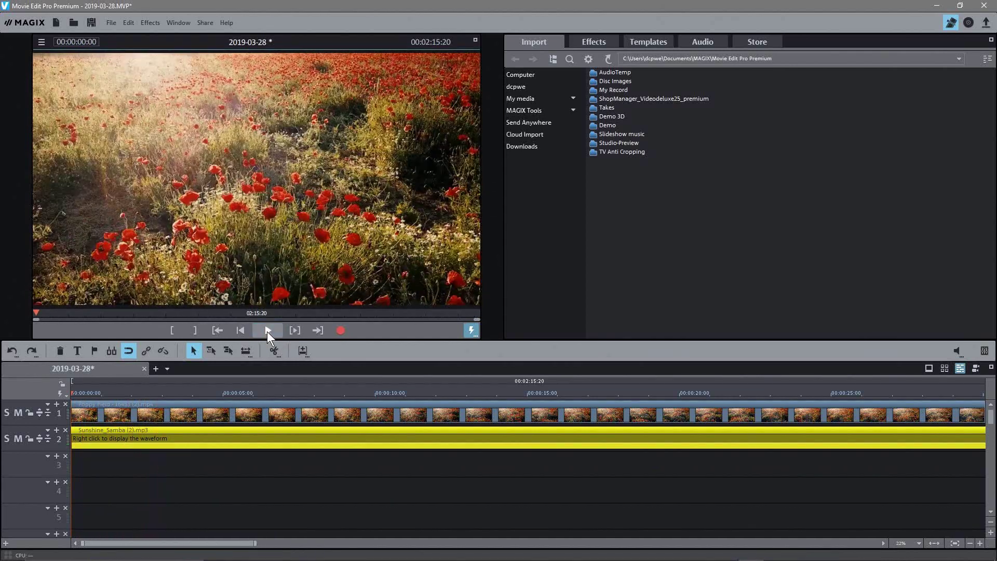
pyautogui.scroll(-1, 346, 466)
pyautogui.scroll(-1, 345, 465)
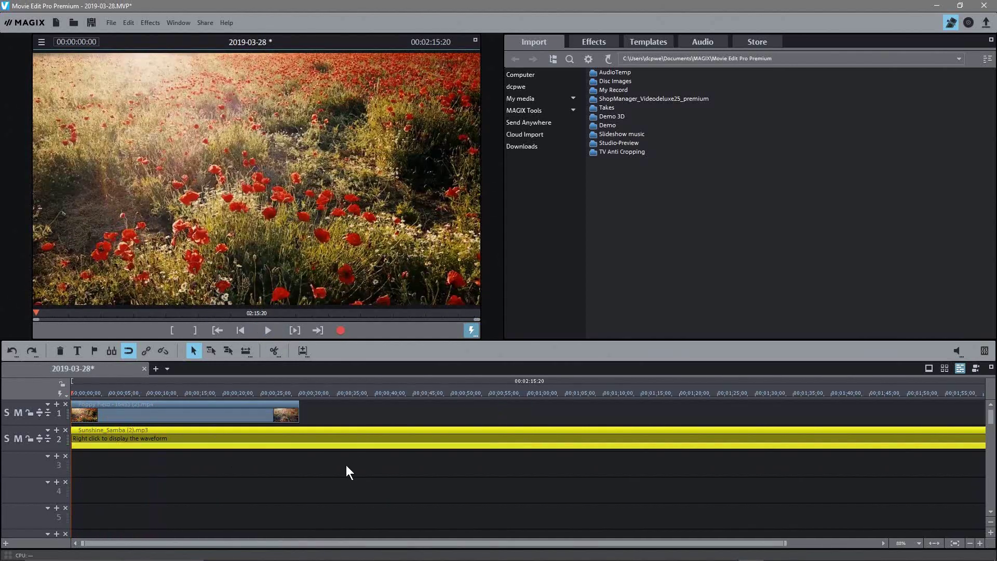
pyautogui.scroll(-1, 346, 465)
pyautogui.moveTo(192, 447)
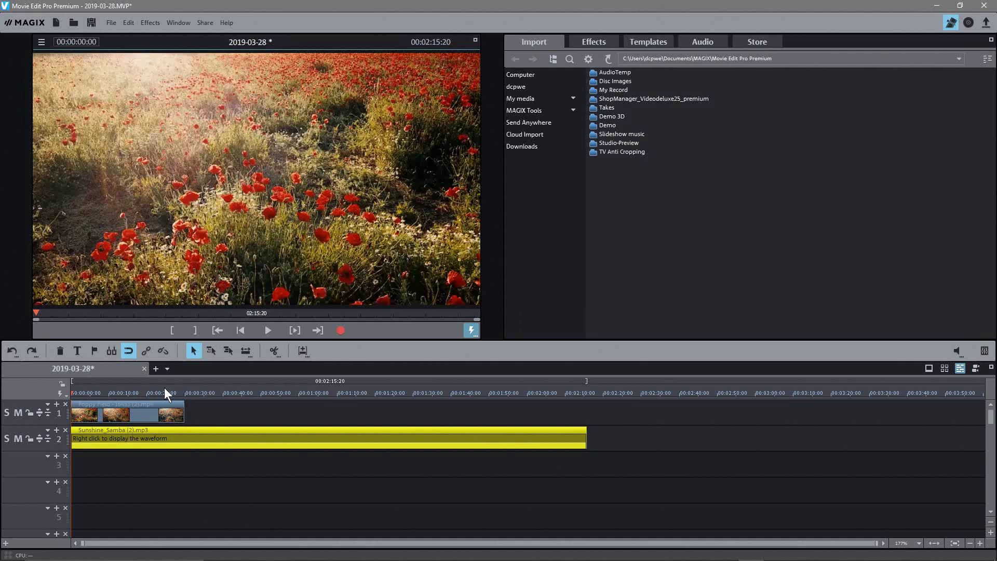
# Place the playhead at 00:00:30:02, where the Poppy Field video ends.
pyautogui.moveTo(144, 391); pyautogui.dragTo(182, 388)
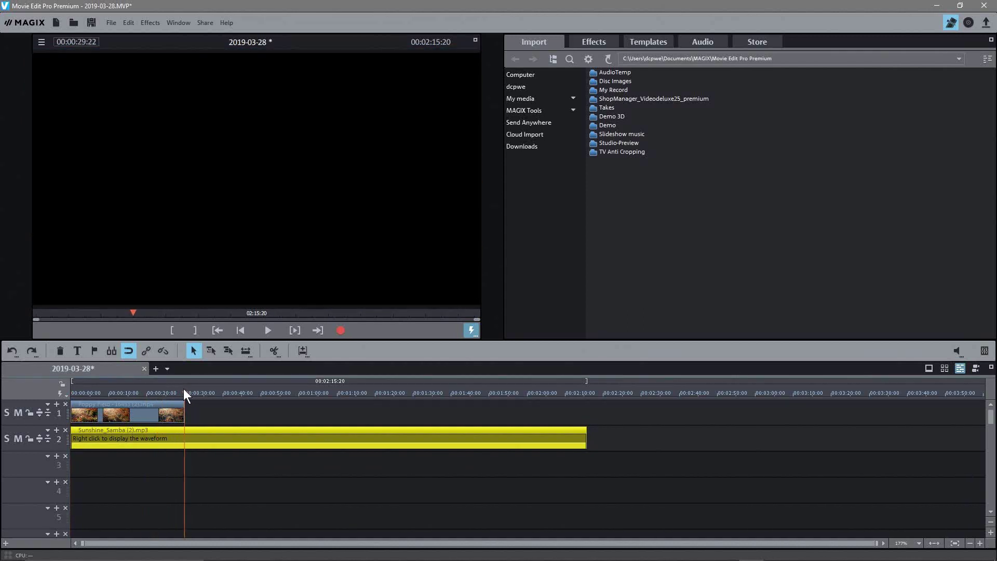
pyautogui.moveTo(178, 446)
pyautogui.click(124, 351)
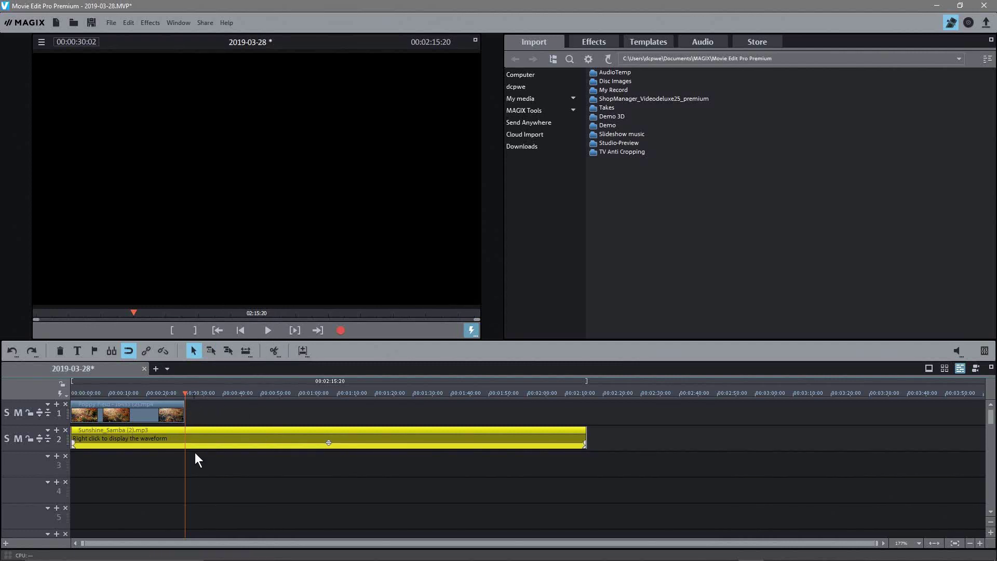
# Split the Sunshine Samba clip at the playhead and delete the leftover part after it.
pyautogui.click(274, 350)
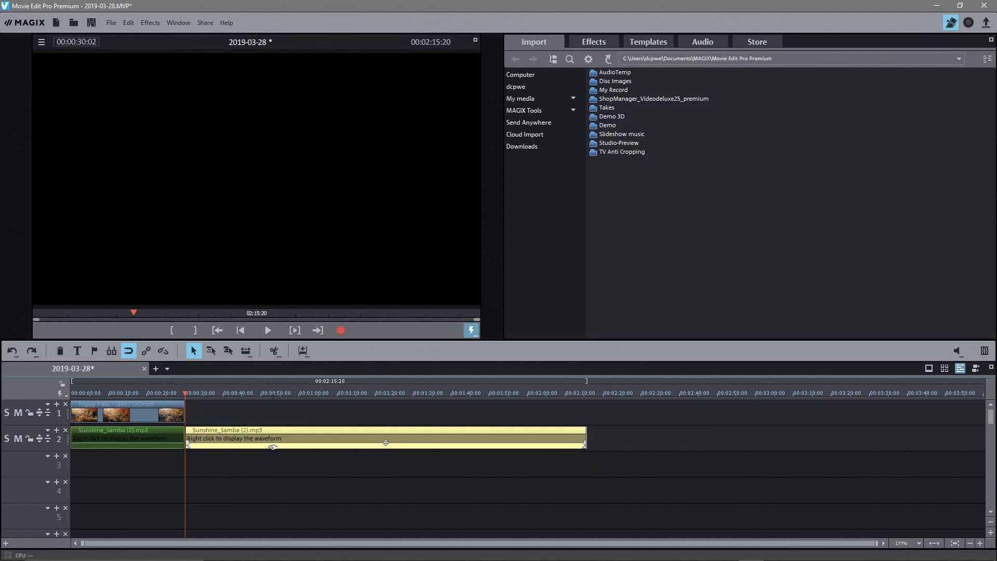
pyautogui.moveTo(258, 429); pyautogui.dragTo(321, 439)
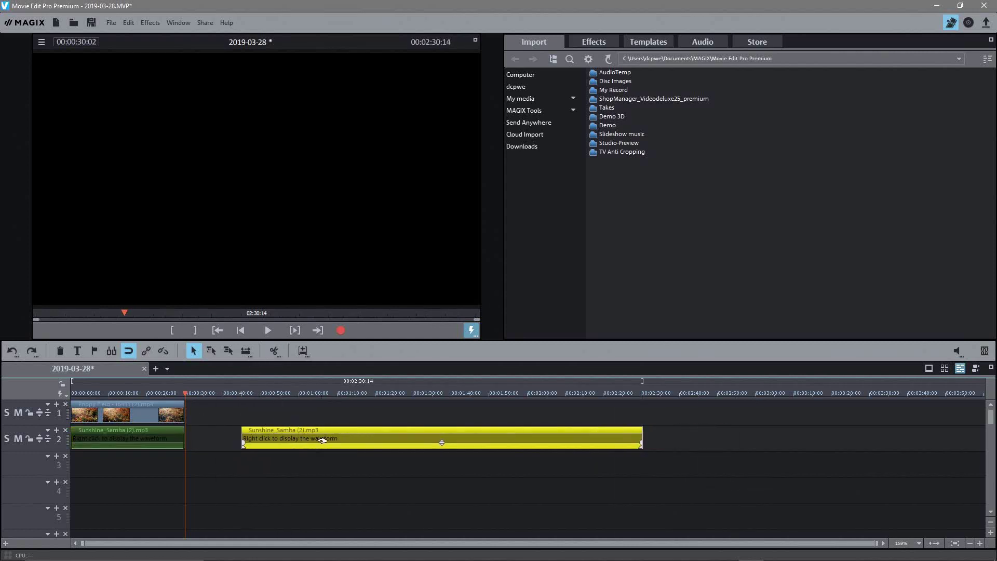
pyautogui.press('Delete')
pyautogui.scroll(2, 194, 468)
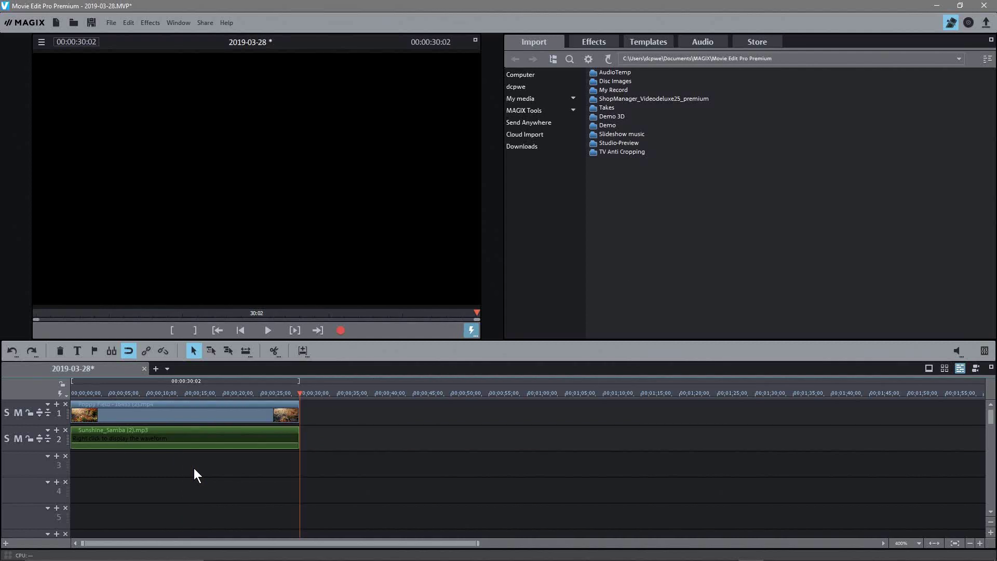
pyautogui.scroll(3, 291, 503)
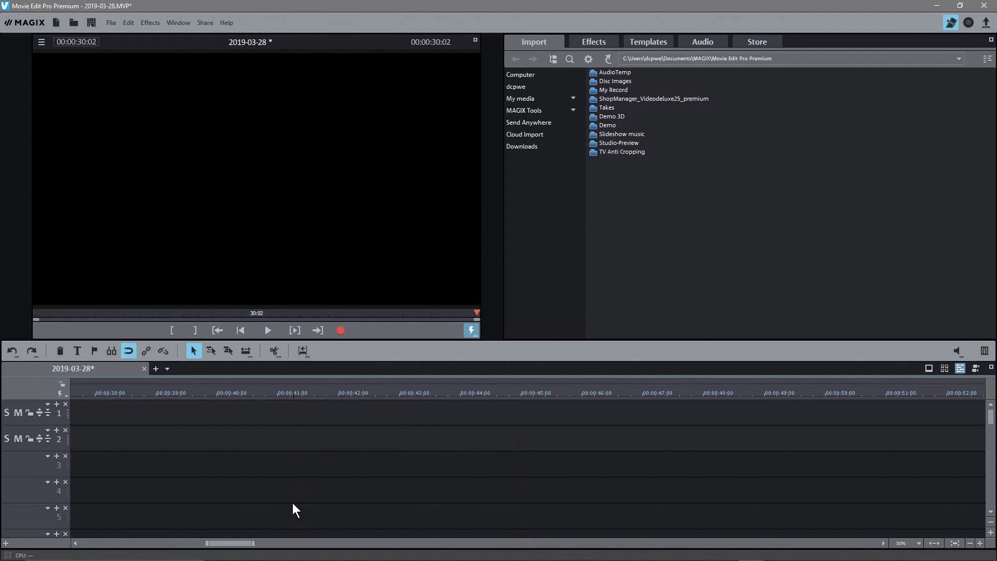
# Make the tracks taller and drag the Sunshine Samba clip's fade-in and fade-out handles inward.
pyautogui.scroll(-3, 292, 503)
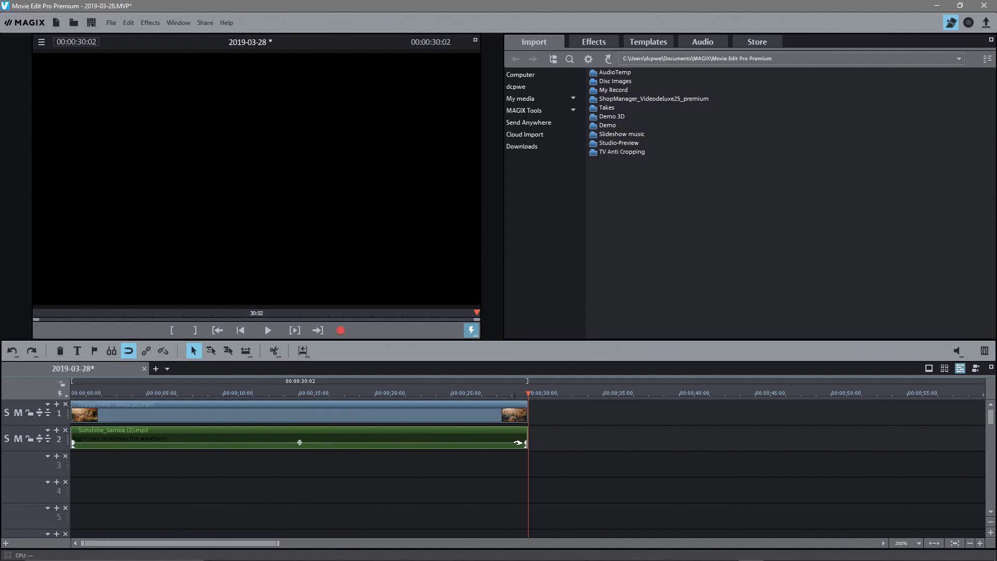
pyautogui.moveTo(65, 448); pyautogui.dragTo(175, 511)
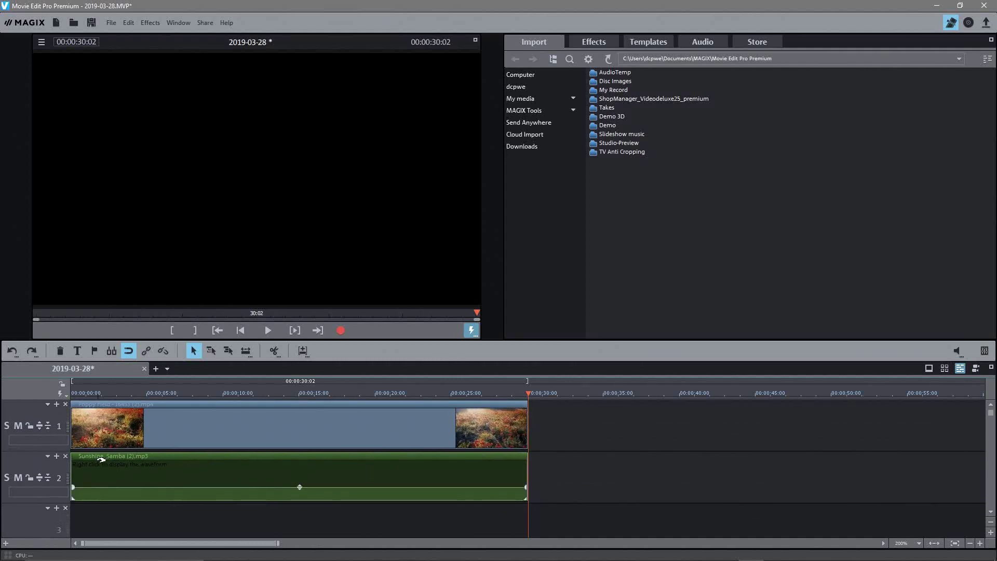
pyautogui.click(151, 480)
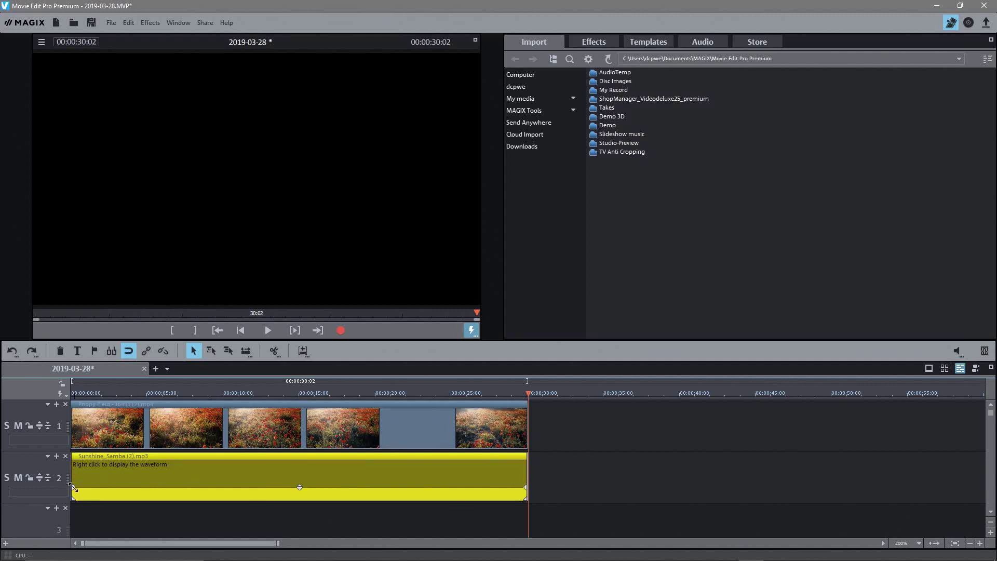
pyautogui.moveTo(73, 487); pyautogui.dragTo(161, 487)
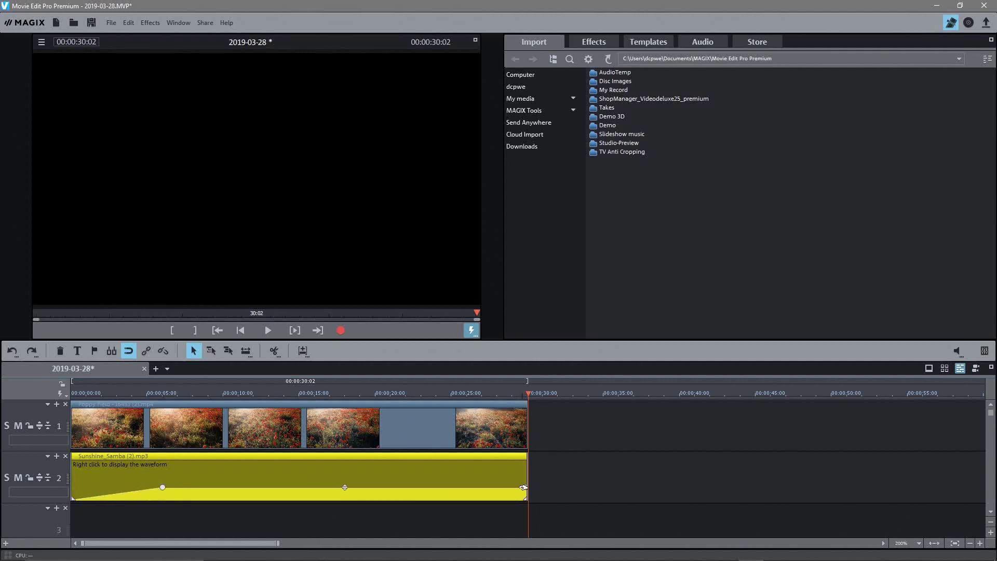
pyautogui.moveTo(523, 489); pyautogui.dragTo(414, 494)
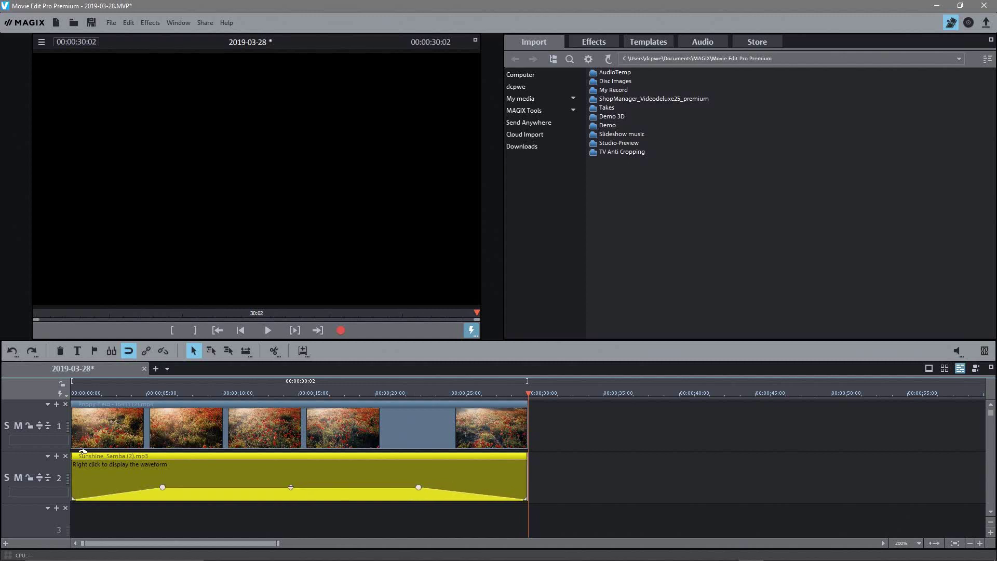
pyautogui.click(217, 331)
pyautogui.click(267, 330)
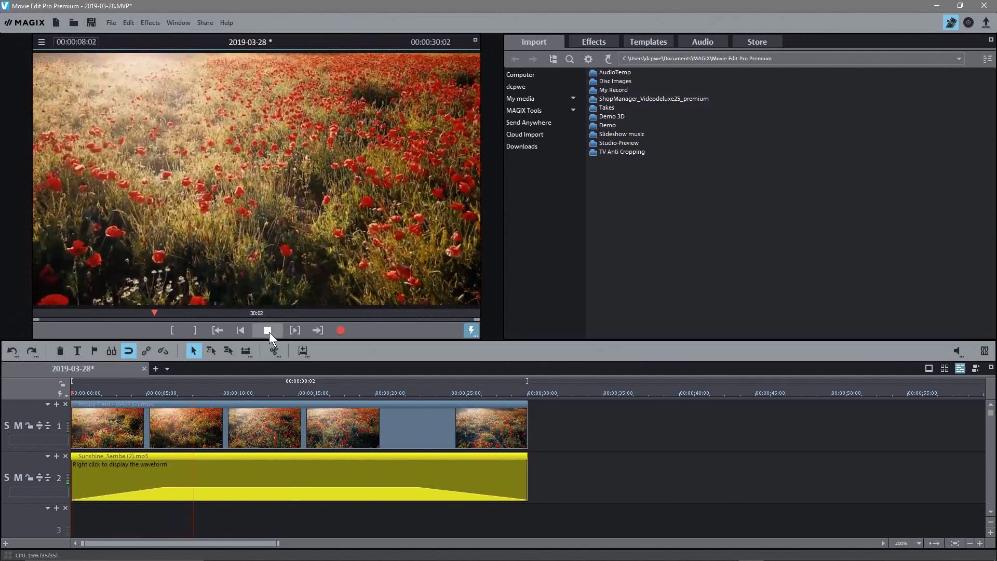
pyautogui.click(268, 331)
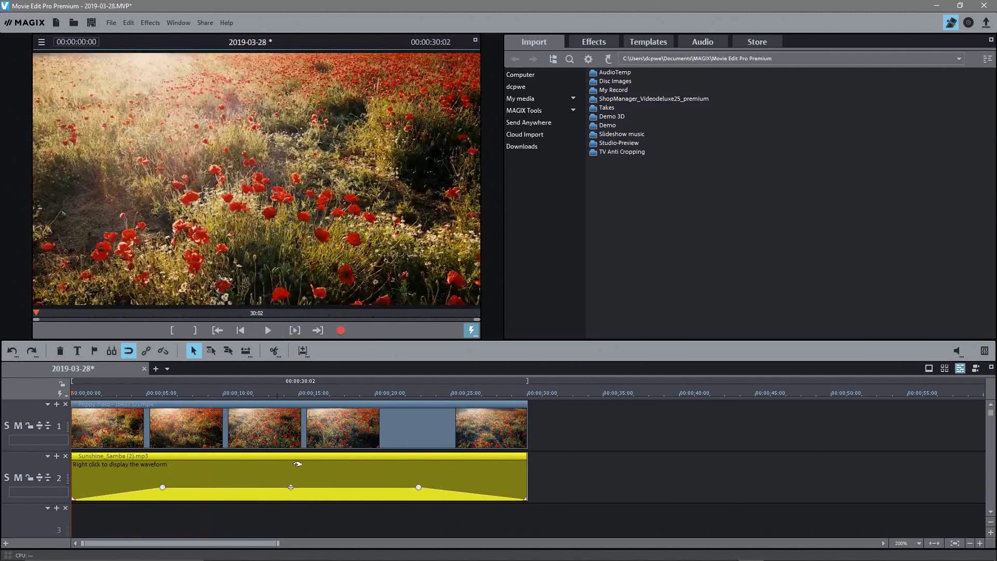
pyautogui.click(403, 394)
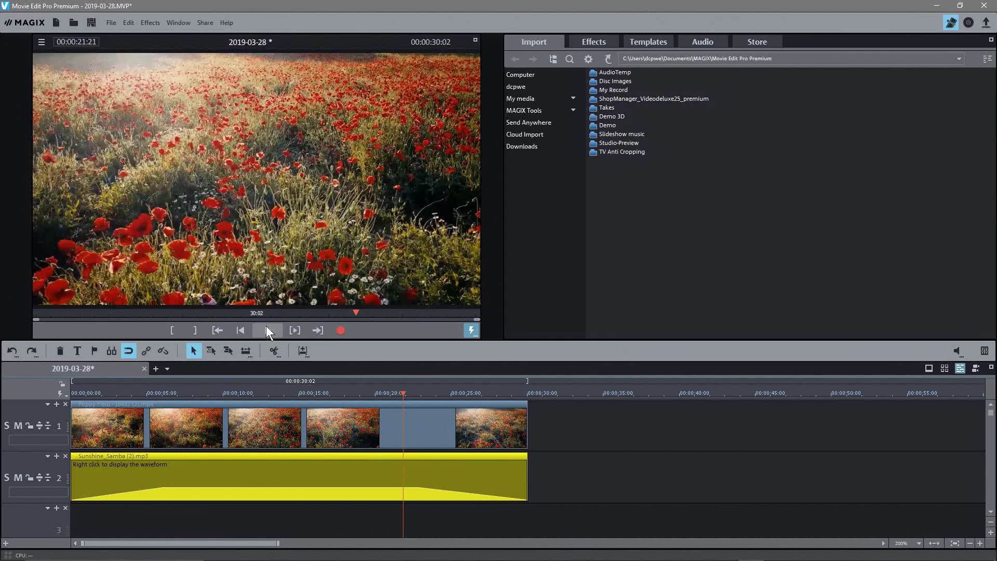
pyautogui.click(268, 330)
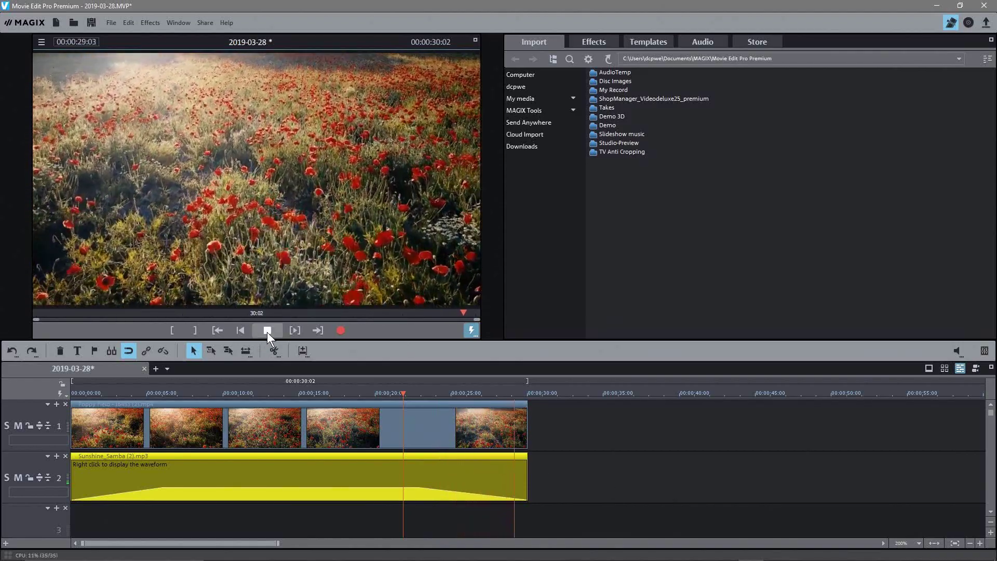
# Stop playback and add a fade-in and fade-out to the Poppy Field video clip.
pyautogui.click(267, 330)
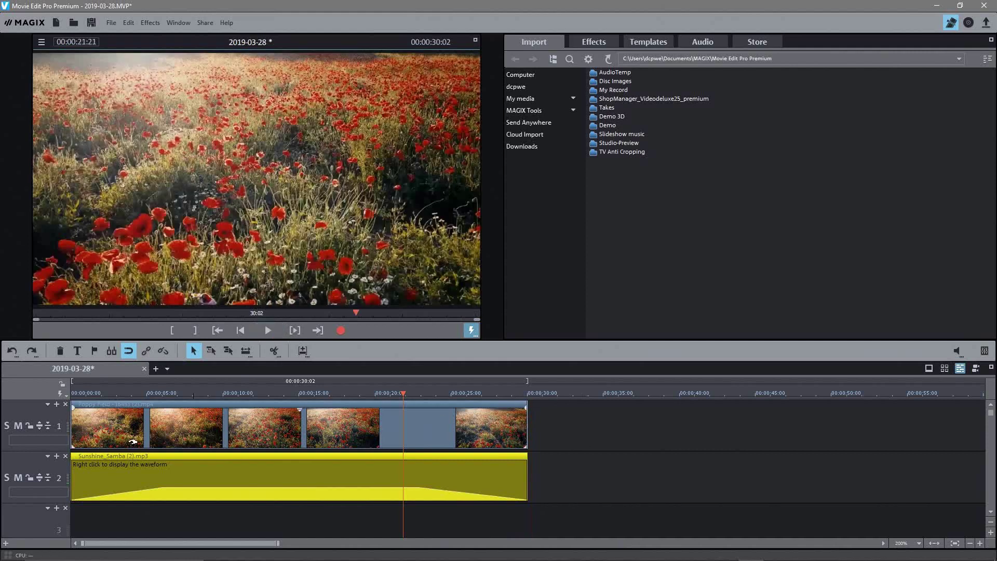
pyautogui.moveTo(73, 406); pyautogui.dragTo(110, 409)
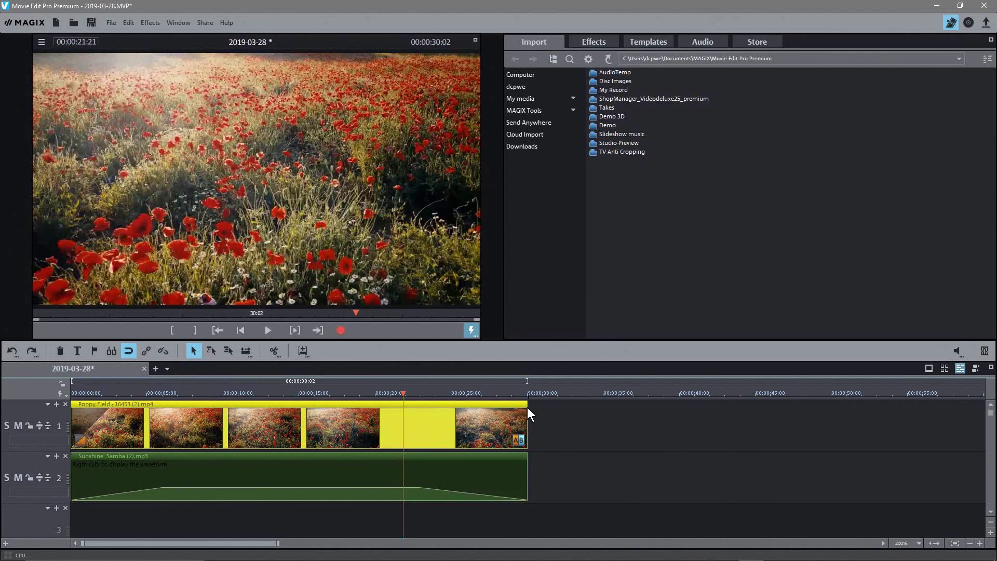
pyautogui.moveTo(524, 408); pyautogui.dragTo(482, 409)
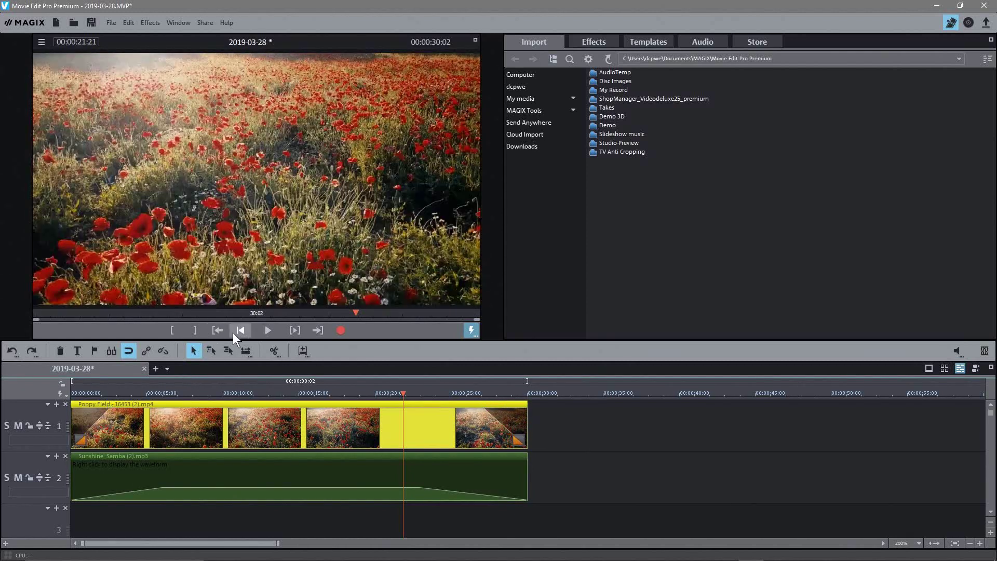
# Play the project from the start, then jump to about 24 s to check the ending fade.
pyautogui.click(233, 332)
pyautogui.click(268, 330)
pyautogui.click(271, 329)
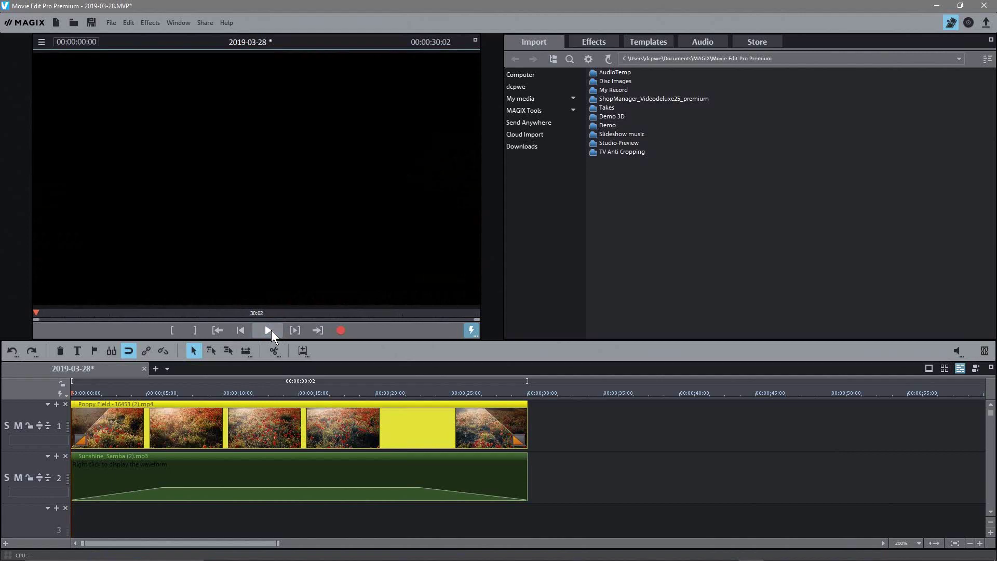
pyautogui.click(271, 329)
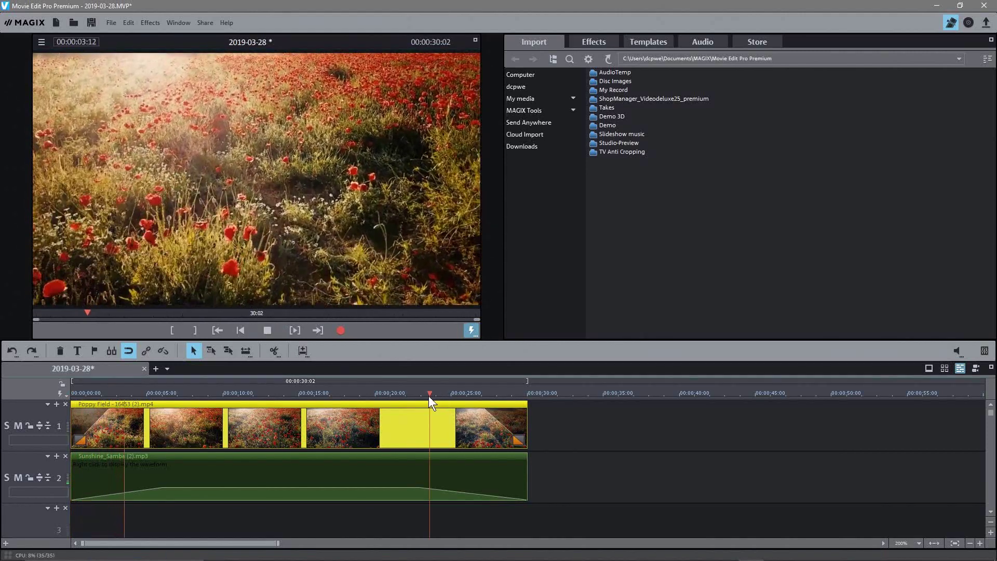
pyautogui.click(429, 396)
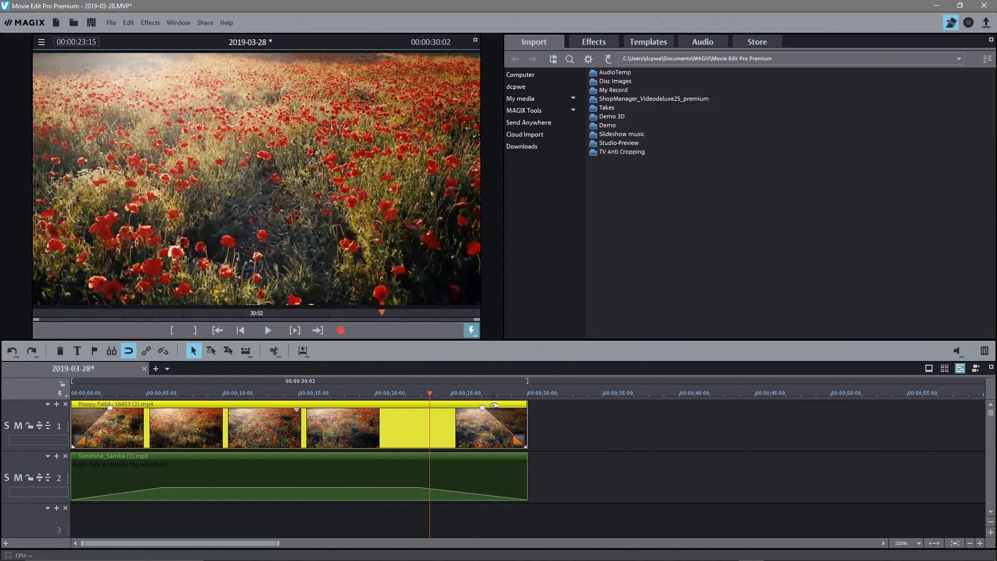
# Lengthen the Poppy Field video's fade-out, then minimize the editor to show the desktop folder.
pyautogui.moveTo(132, 492)
pyautogui.moveTo(288, 487)
pyautogui.mouseDown()
pyautogui.moveTo(287, 453)
pyautogui.moveTo(287, 485)
pyautogui.mouseUp()
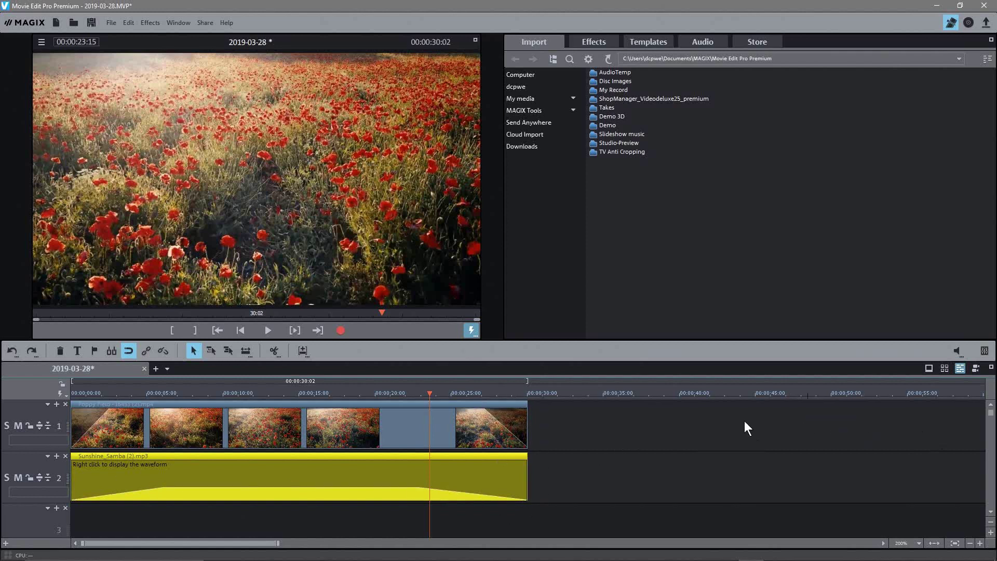
pyautogui.click(499, 420)
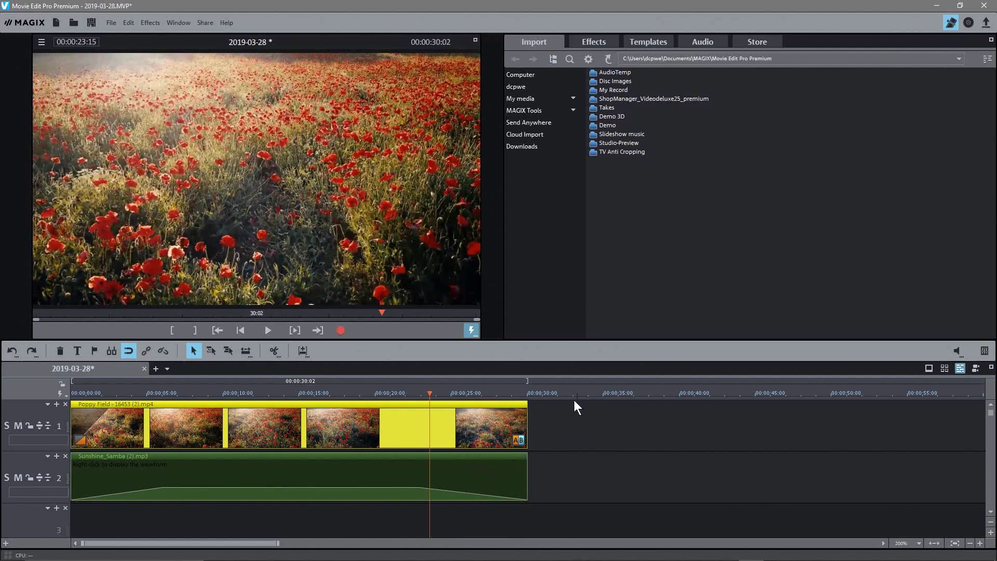
pyautogui.moveTo(523, 407); pyautogui.dragTo(473, 409)
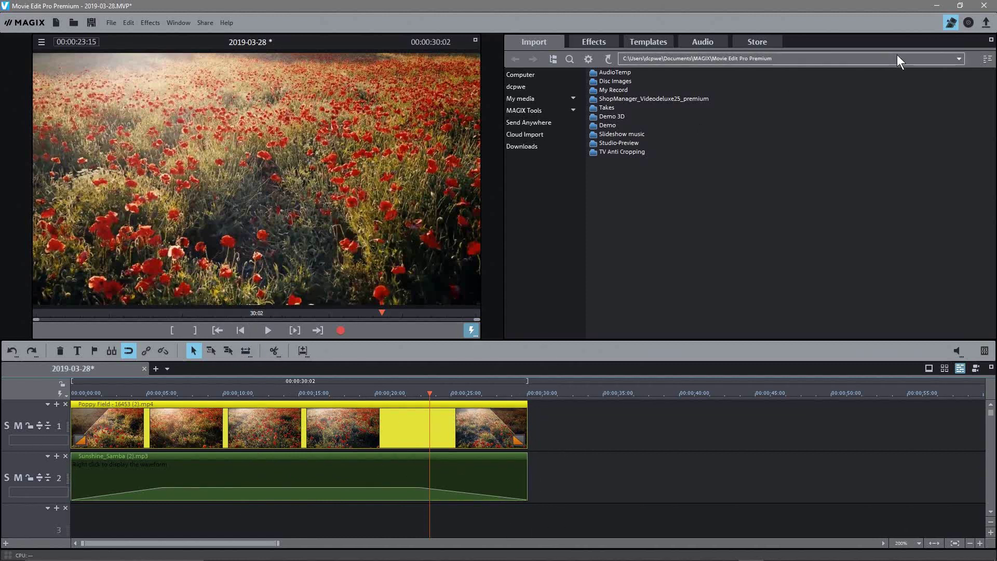
pyautogui.click(934, 5)
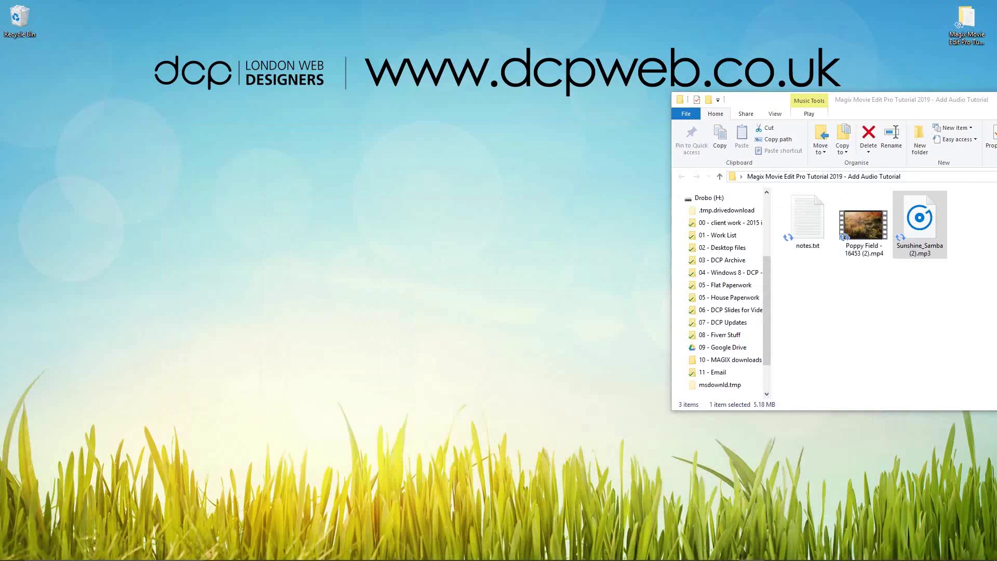